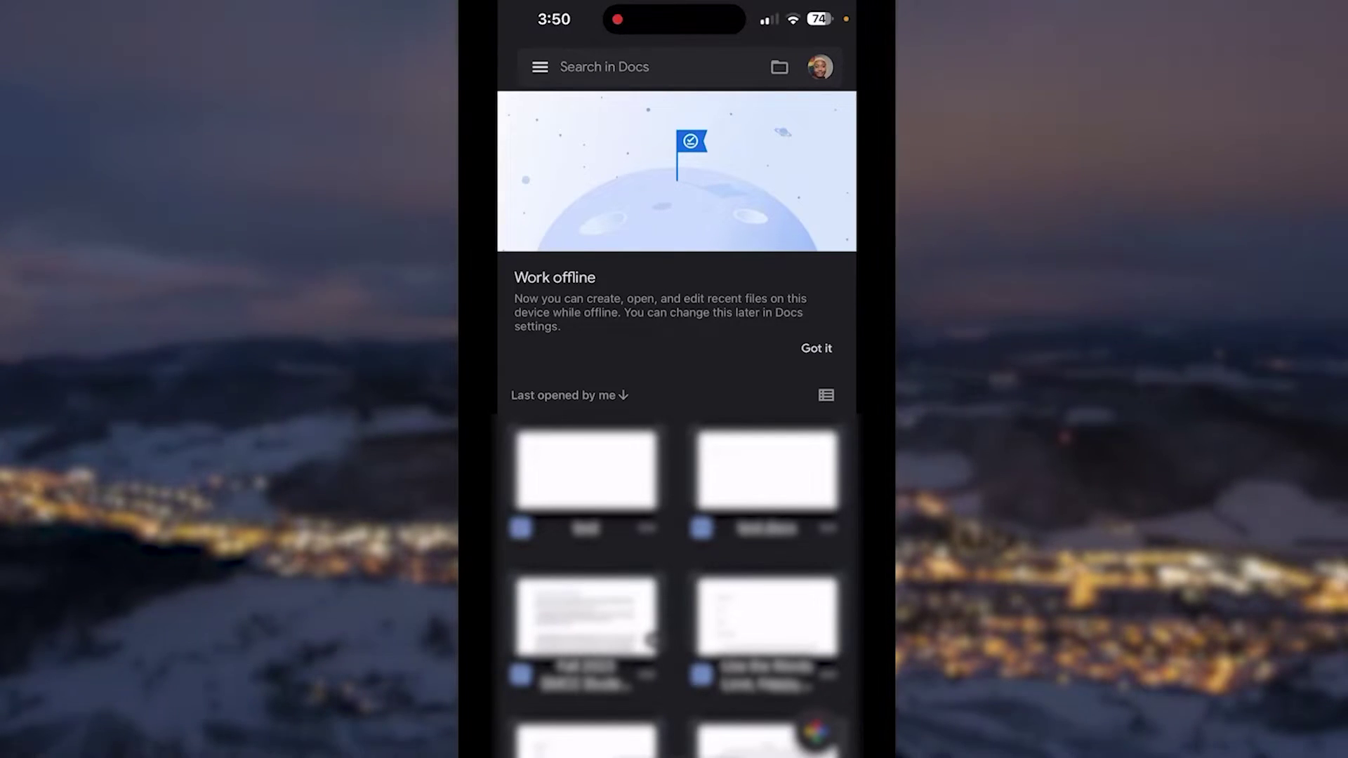
- Open the 'test' document and bring up its options menu showing Share & export
left_click(586, 472)
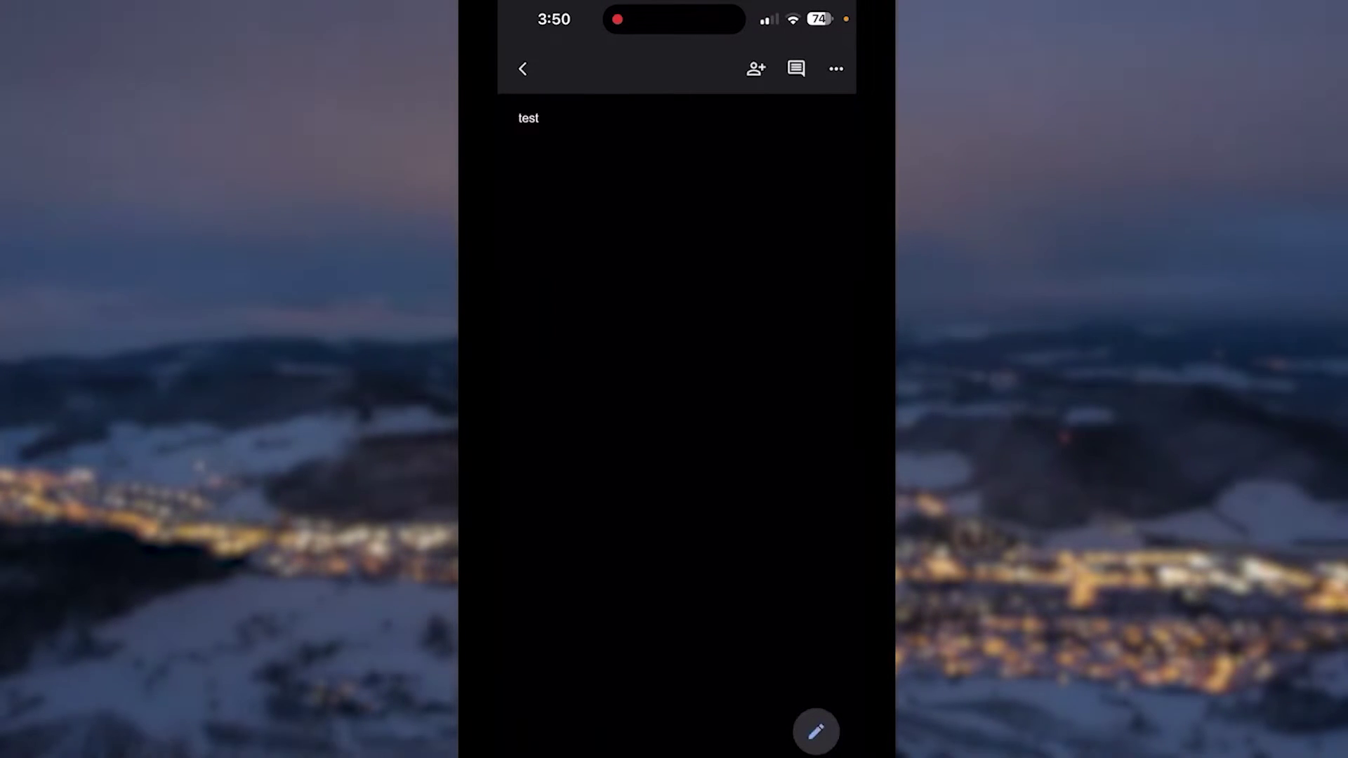
left_click(838, 68)
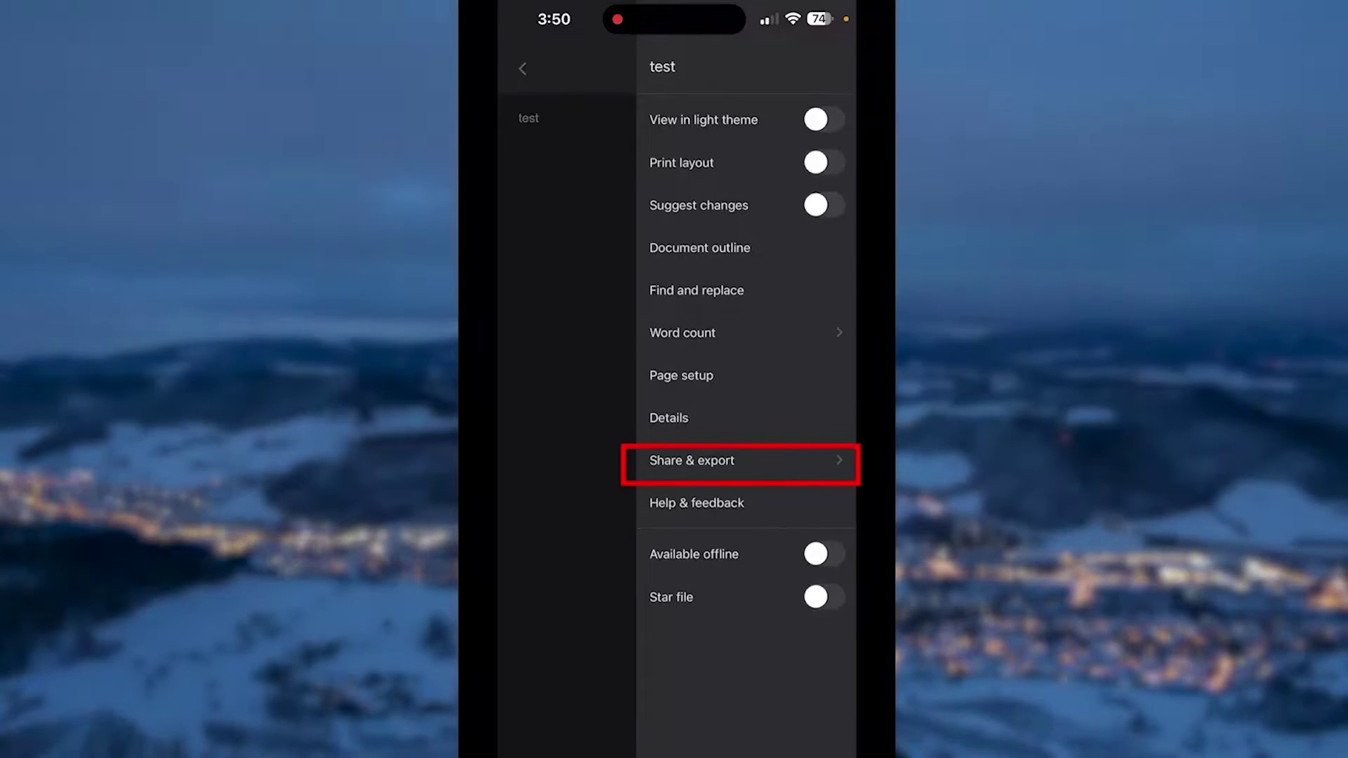
- Under Share & export, send a copy of 'test' with PDF as the format
left_click(692, 461)
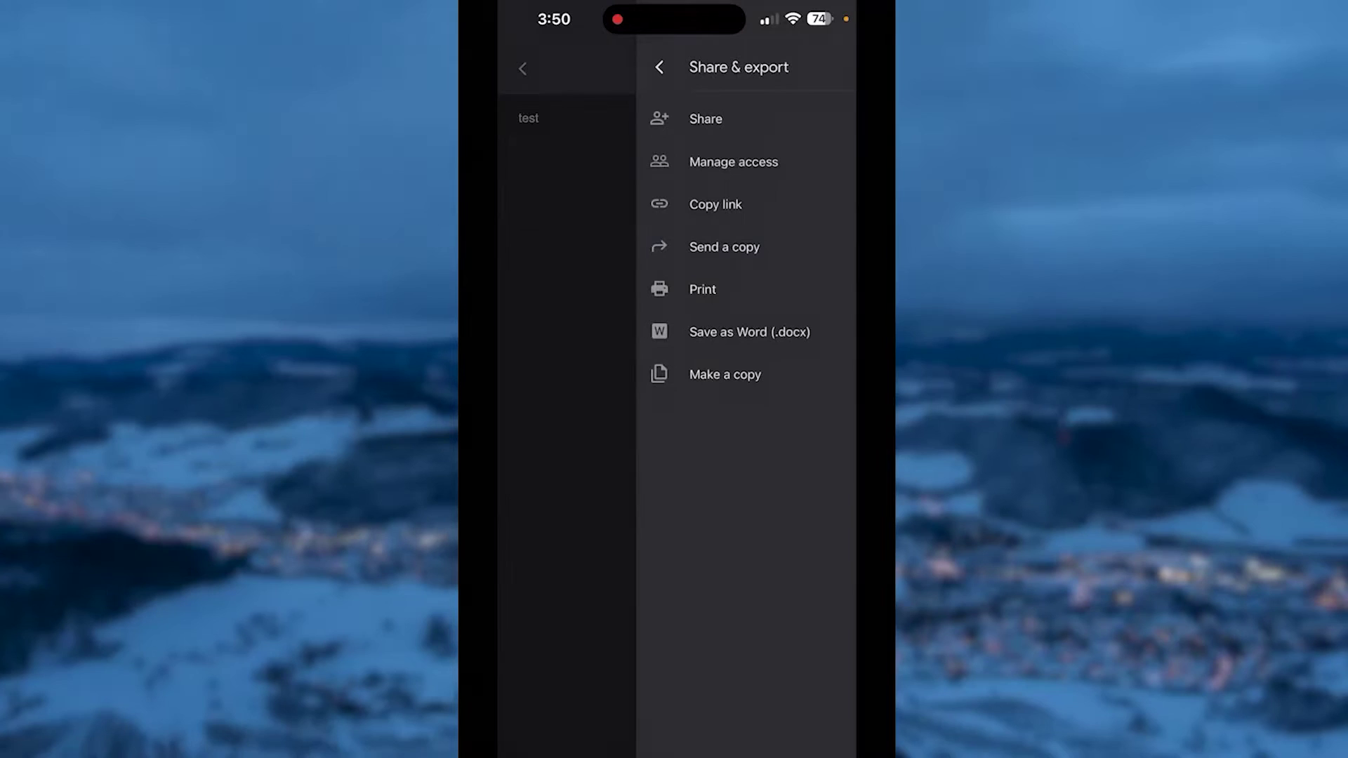
left_click(725, 246)
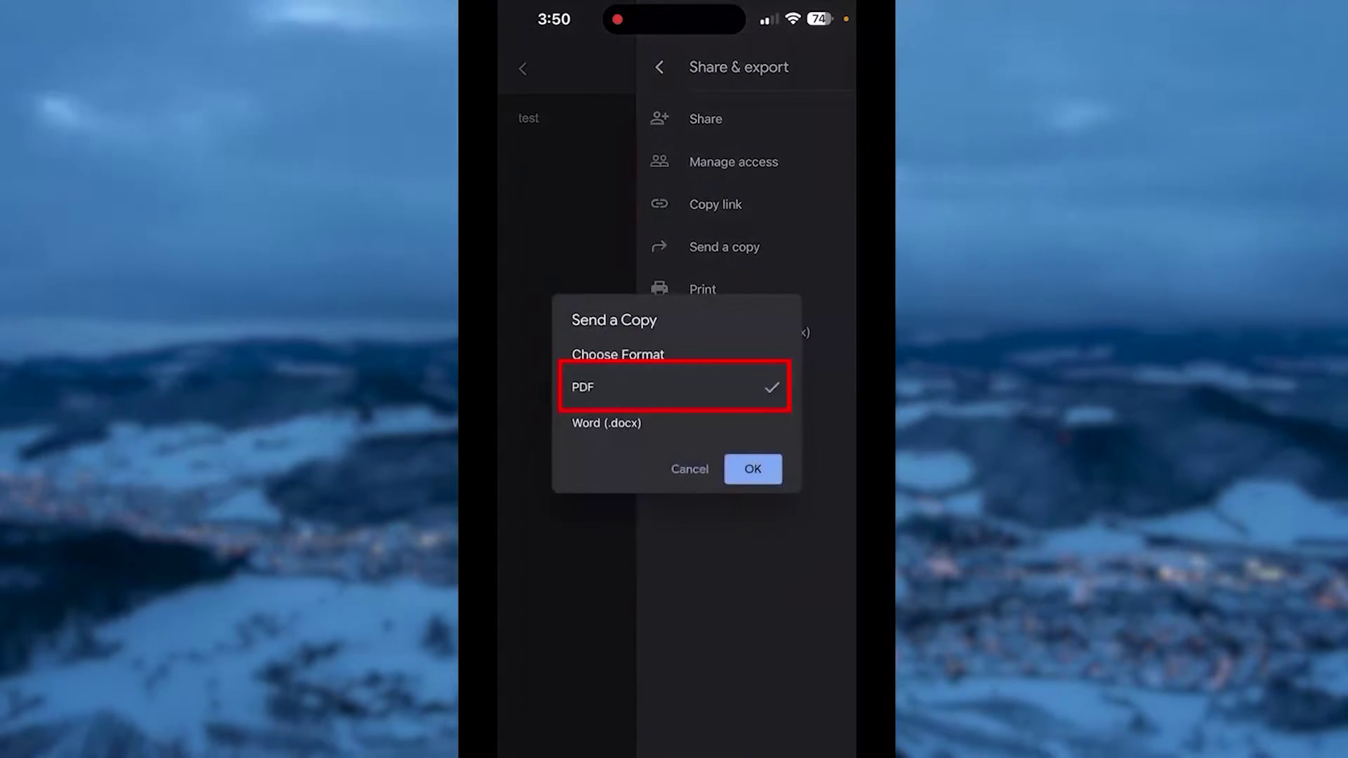
- Confirm the PDF copy and save it to Files in iCloud Drive
left_click(754, 469)
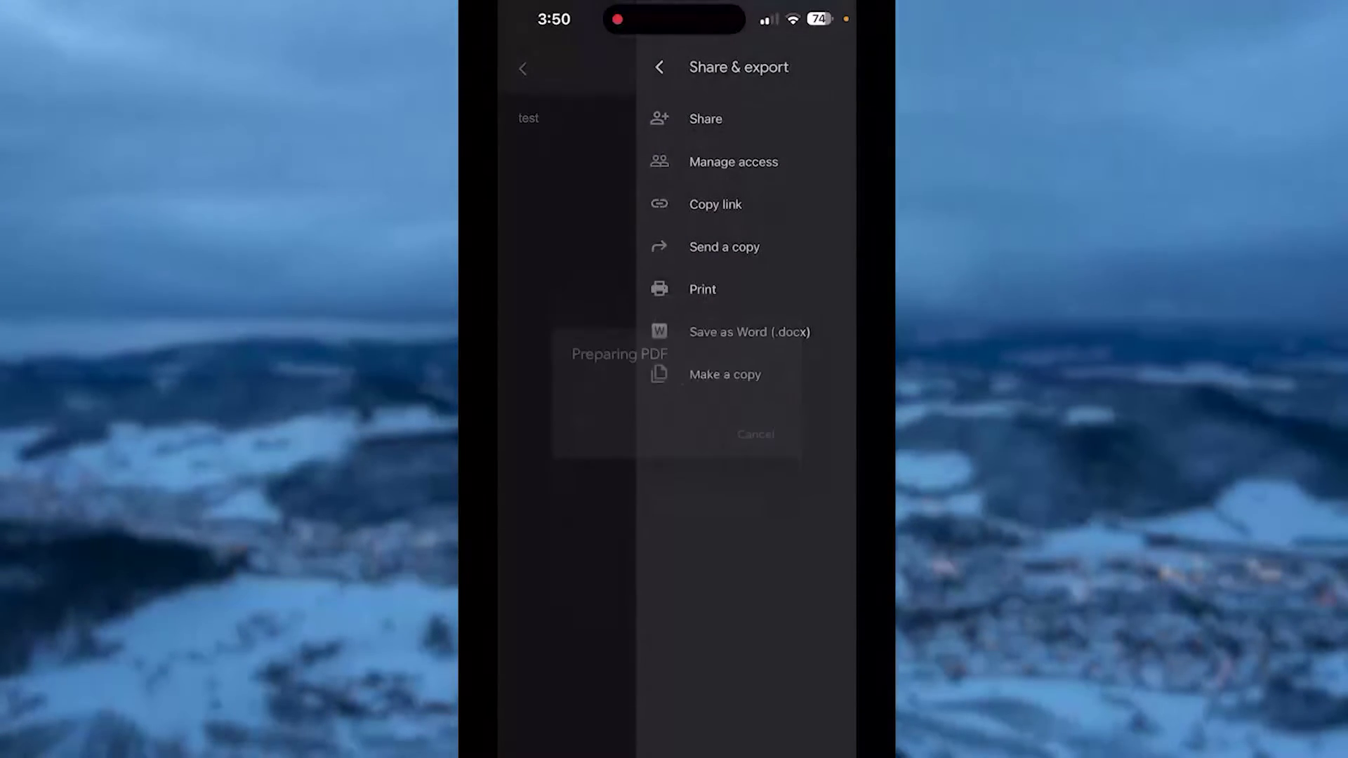
left_click_drag(675, 590, 674, 284)
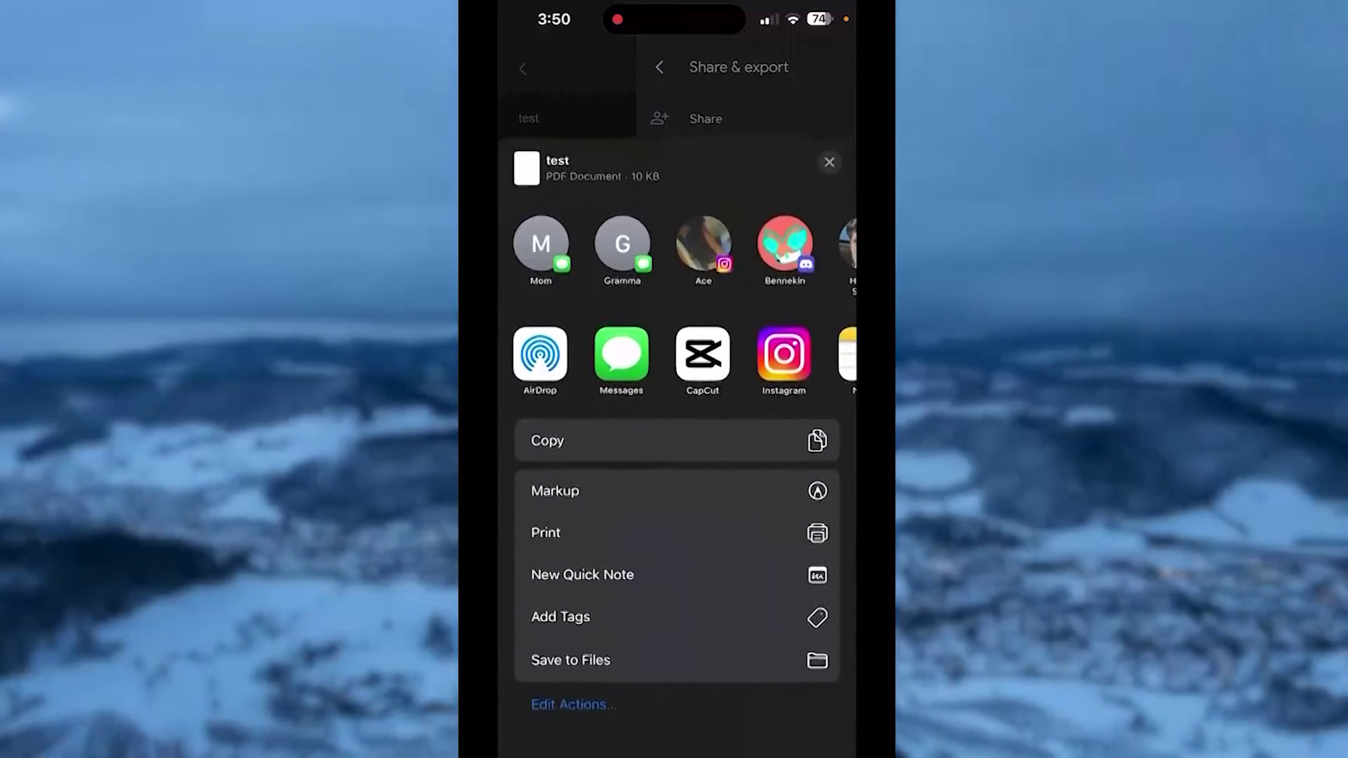
left_click(570, 573)
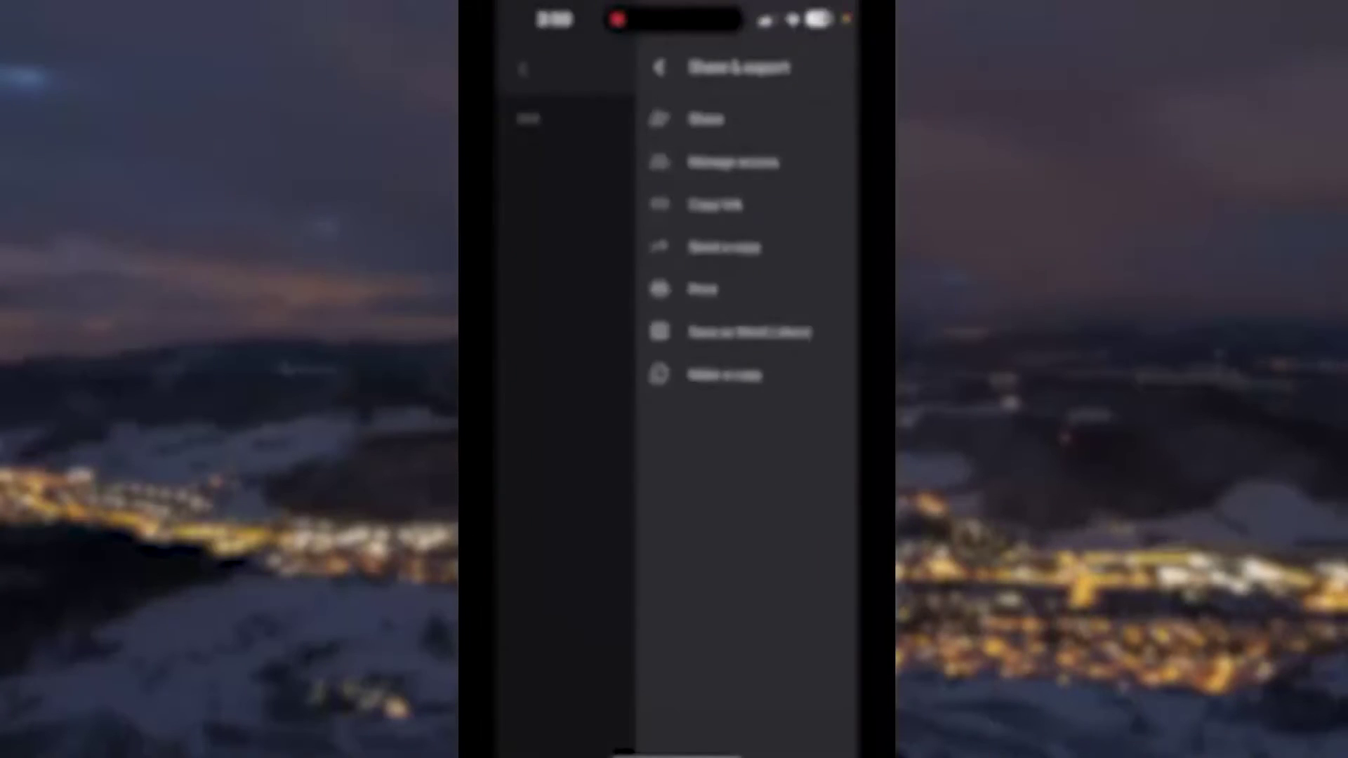
- Switch to the Files app and open the saved 'test' PDF
left_click_drag(677, 750, 676, 443)
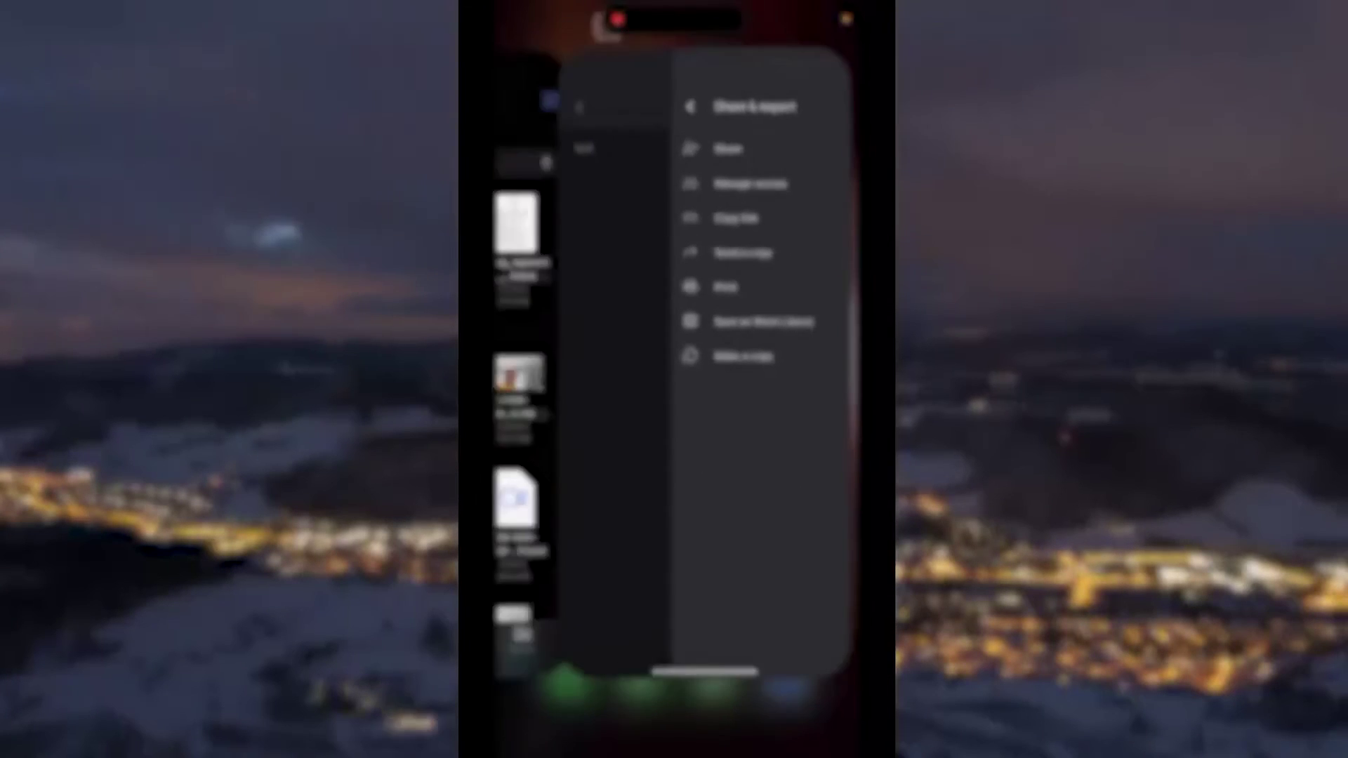
left_click(627, 368)
left_click(569, 210)
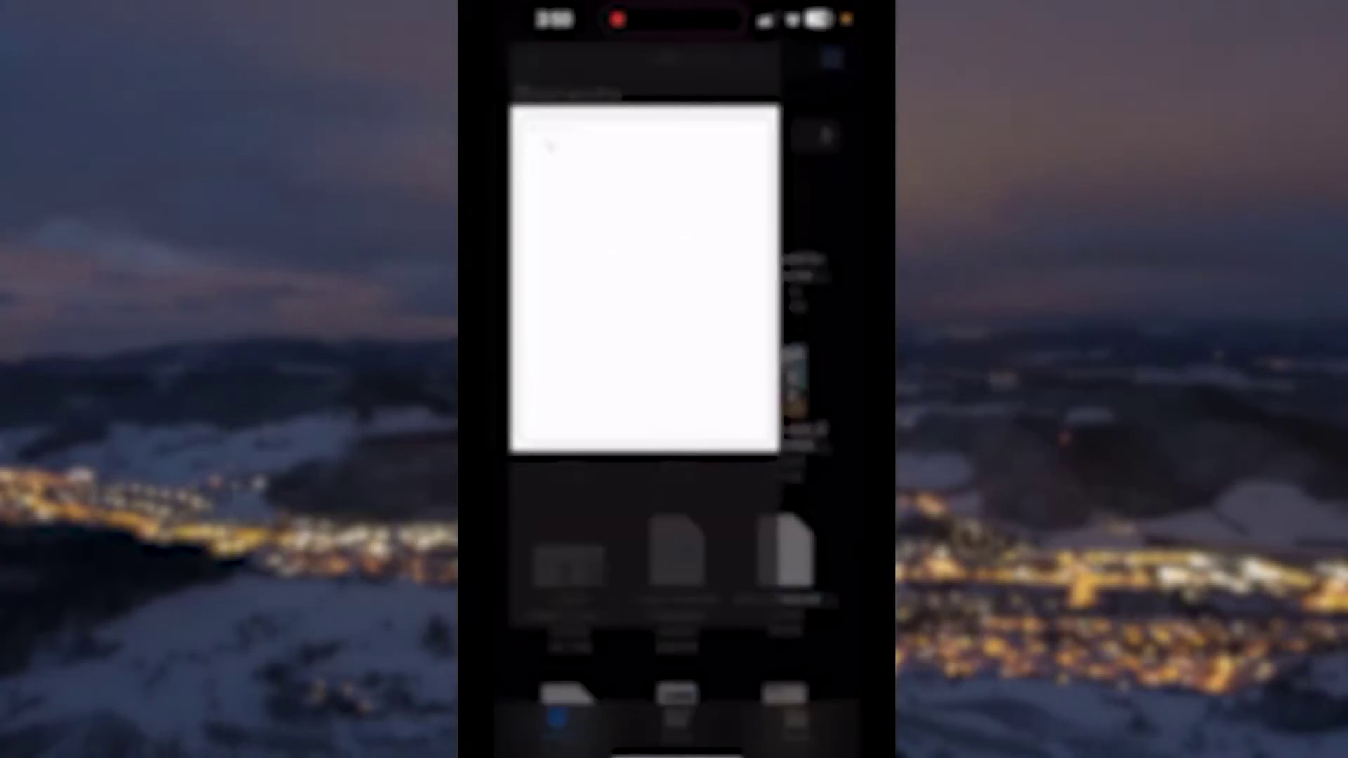